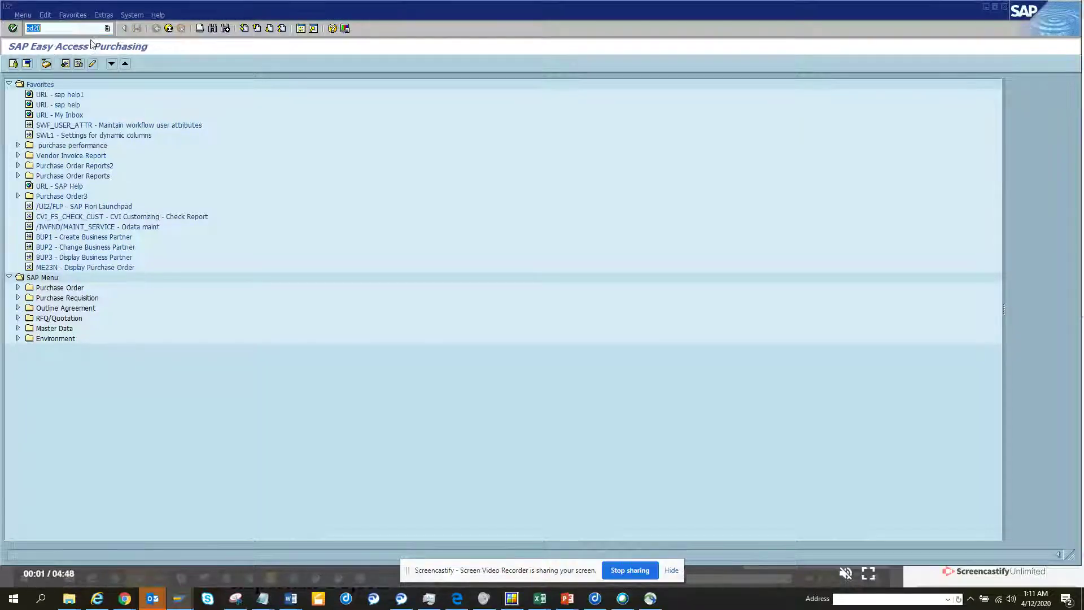
Run transaction bd20 to reach the IDoc inbound processing selection screen
key(Return)
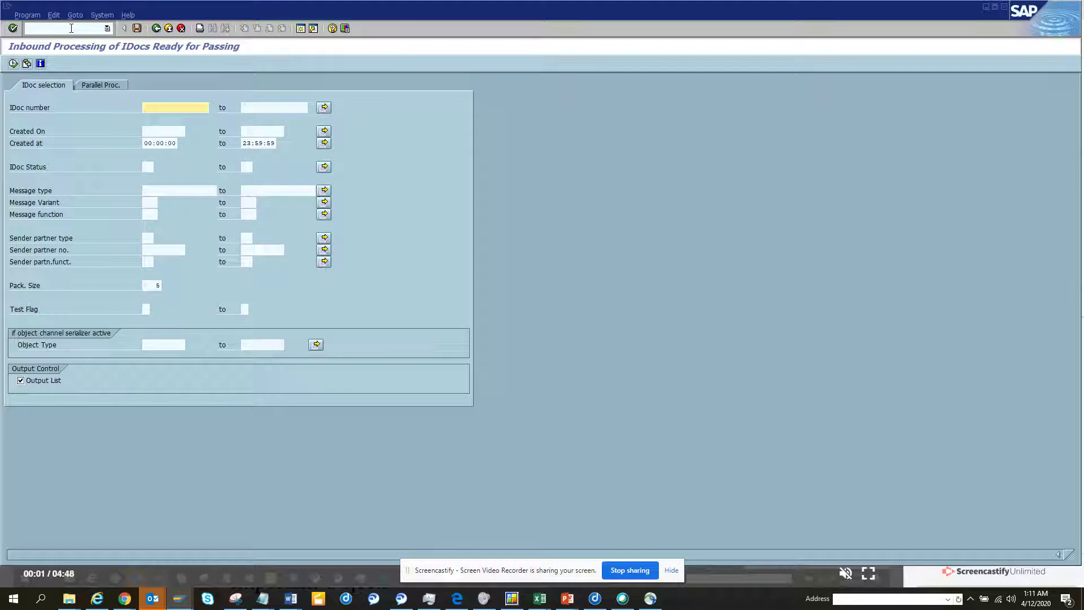
Set the IDoc Status selection option to Not Equal To
click(149, 167)
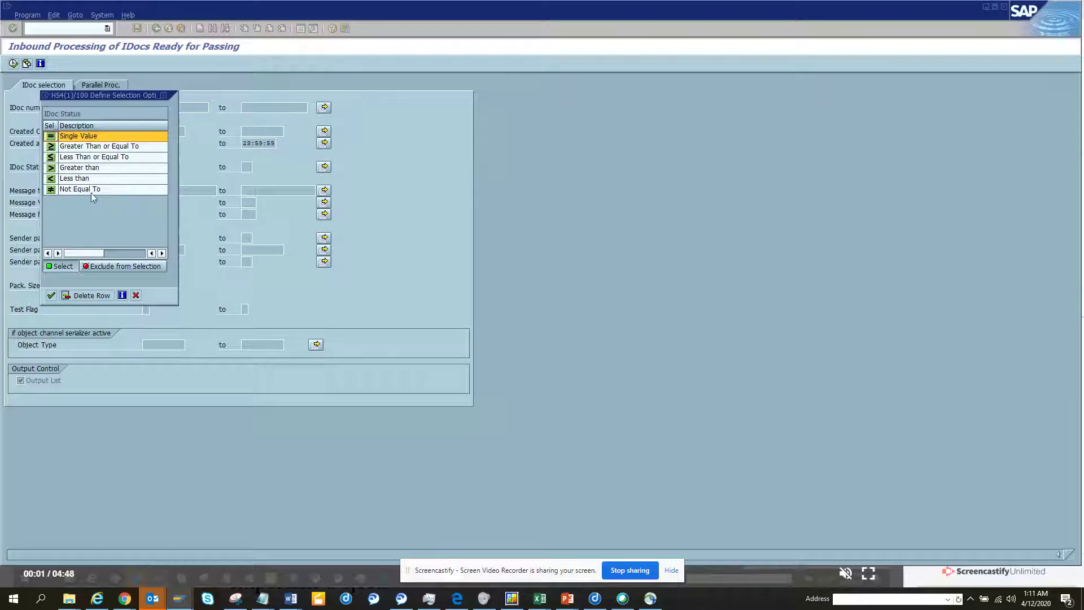
click(102, 190)
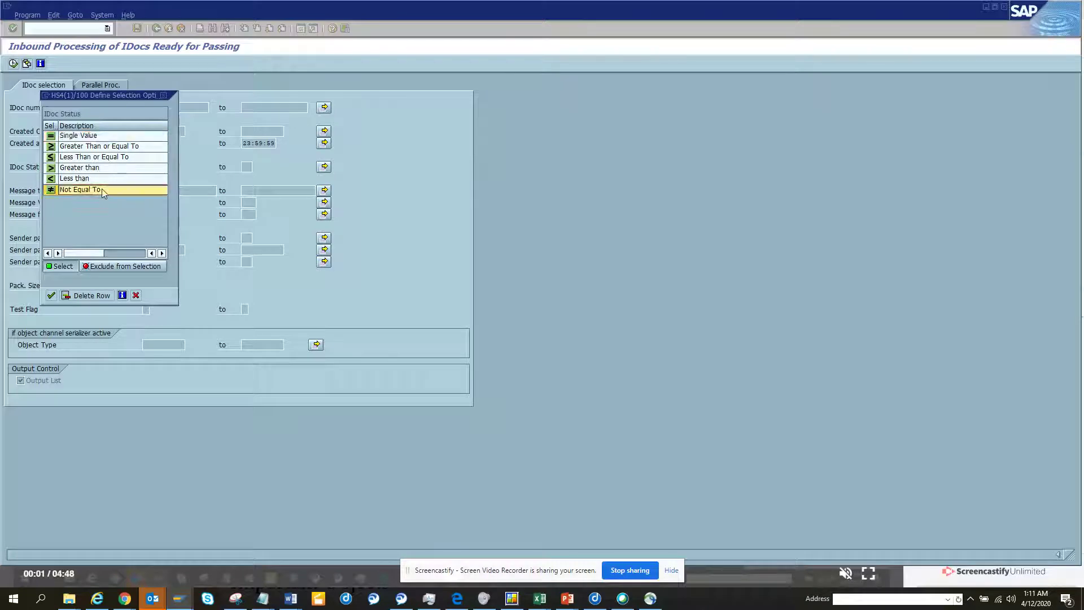
double_click(102, 189)
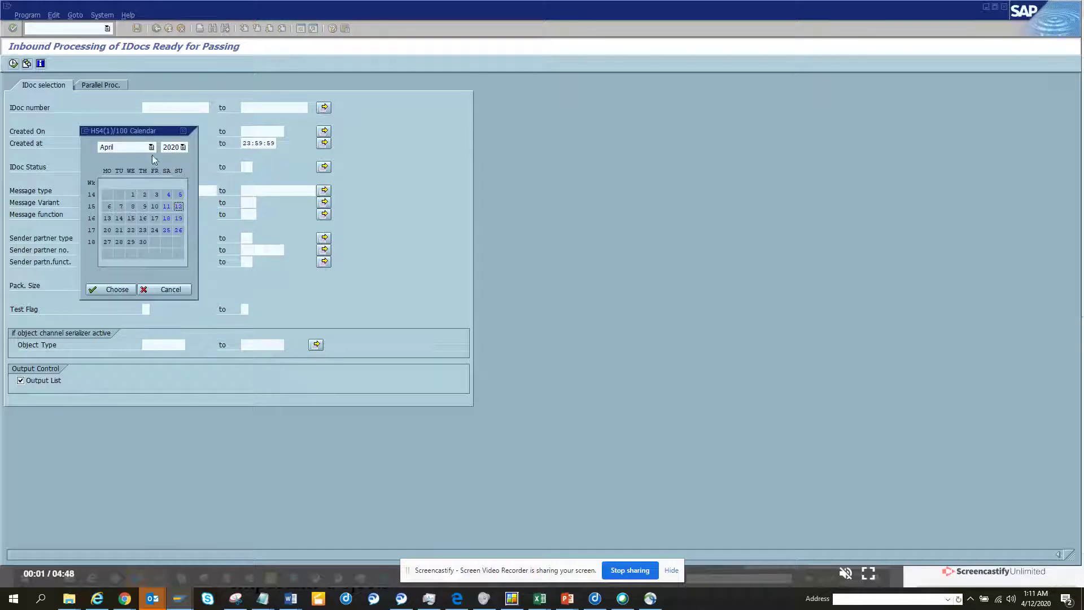
Set Created On from 03/01/2020 to 04/12/2020 with the calendar and execute the selection
click(151, 147)
click(129, 175)
click(183, 131)
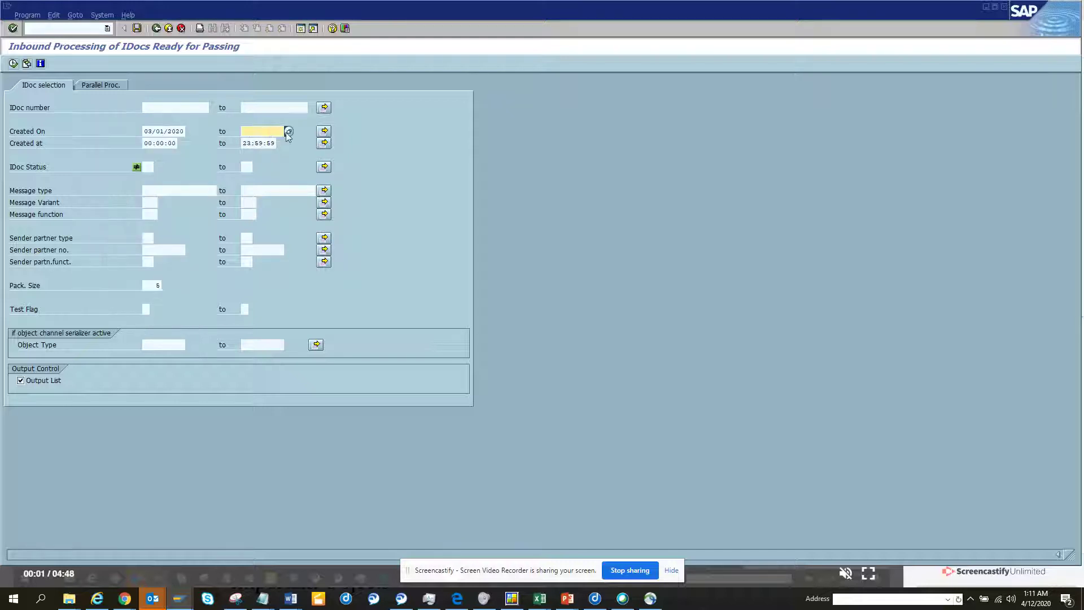
key(F4)
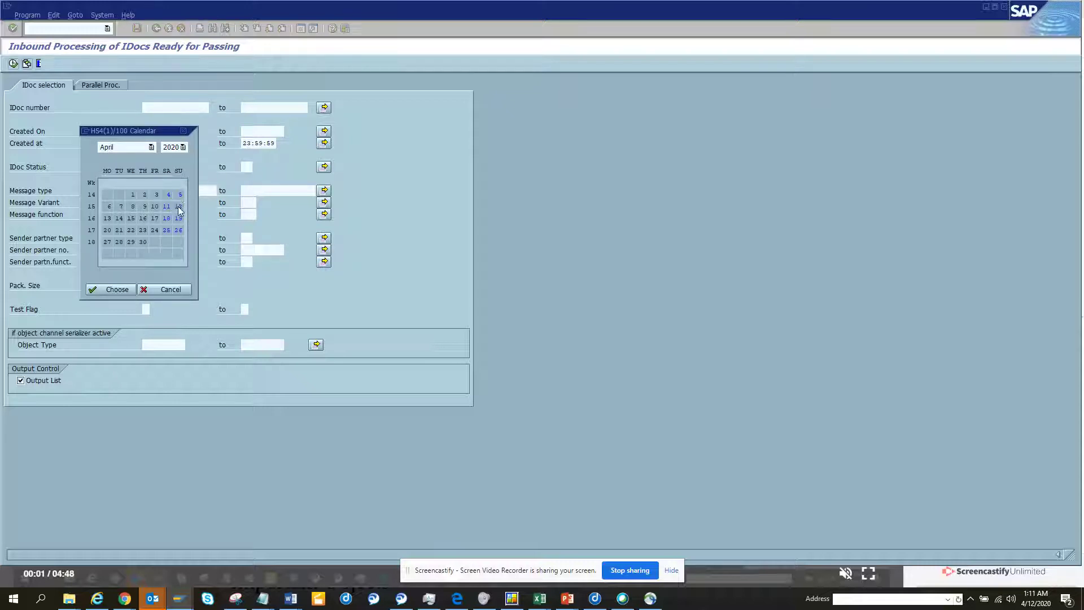
click(183, 131)
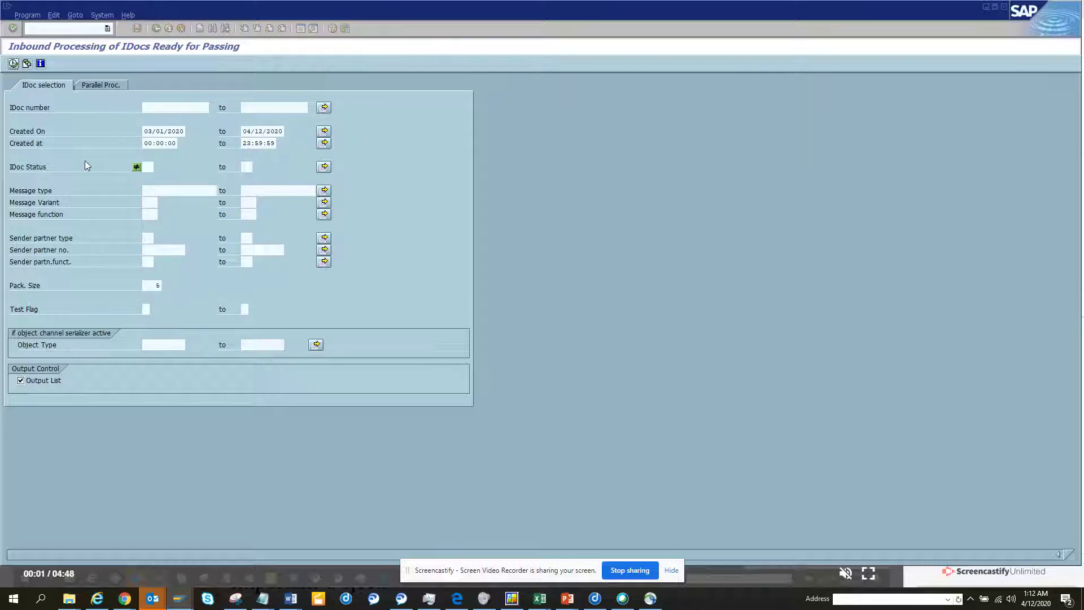
key(F8)
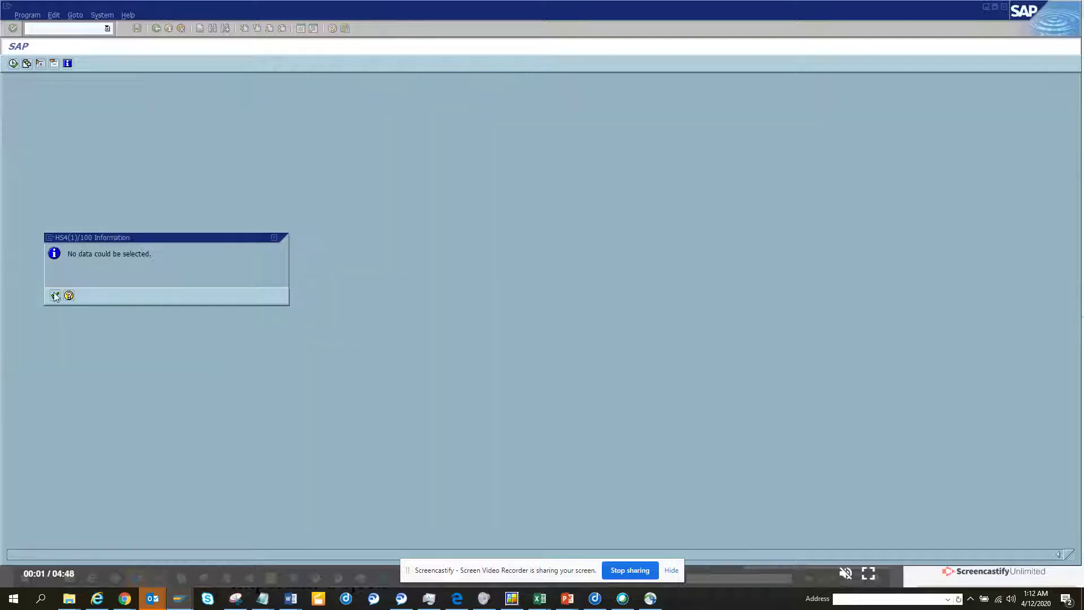
Dismiss the no-data message, change the Created On start to 03/01/2019, and rerun processing
key(Return)
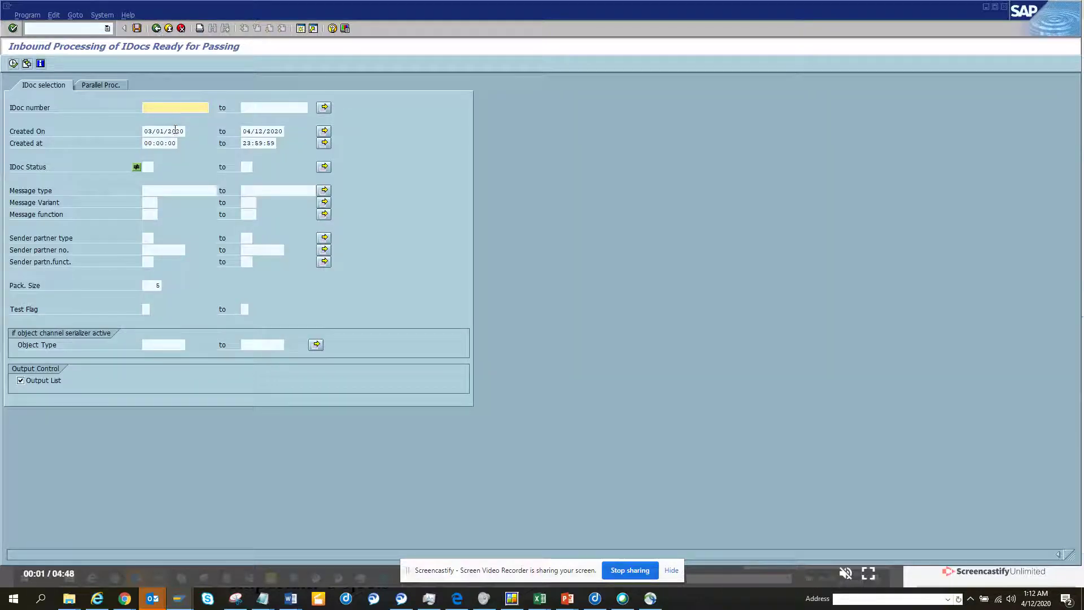
click(178, 131)
drag(178, 131, 209, 133)
text(1)
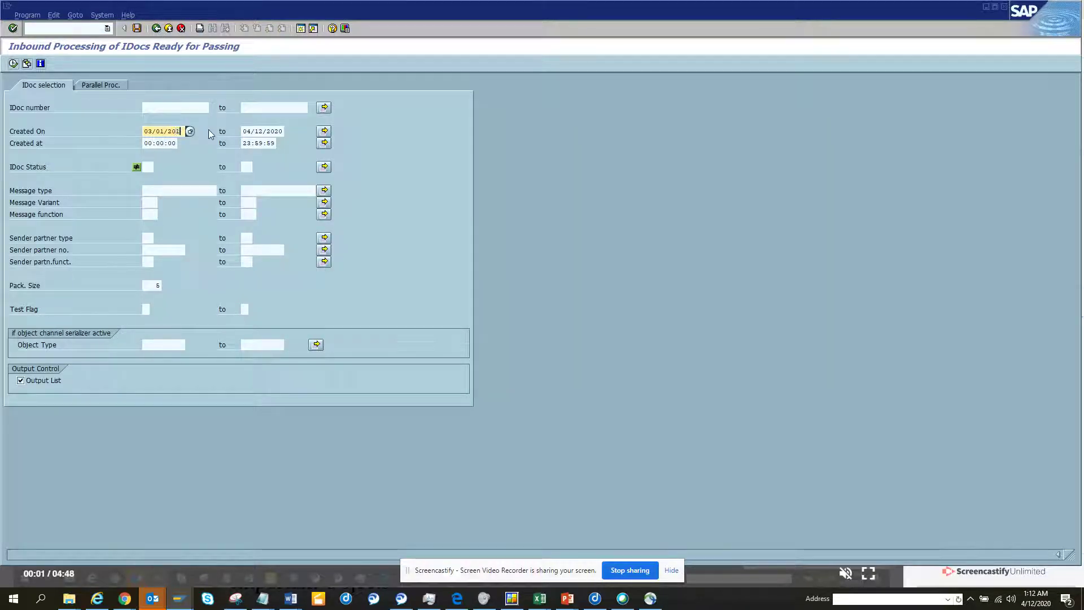
text(9)
click(13, 63)
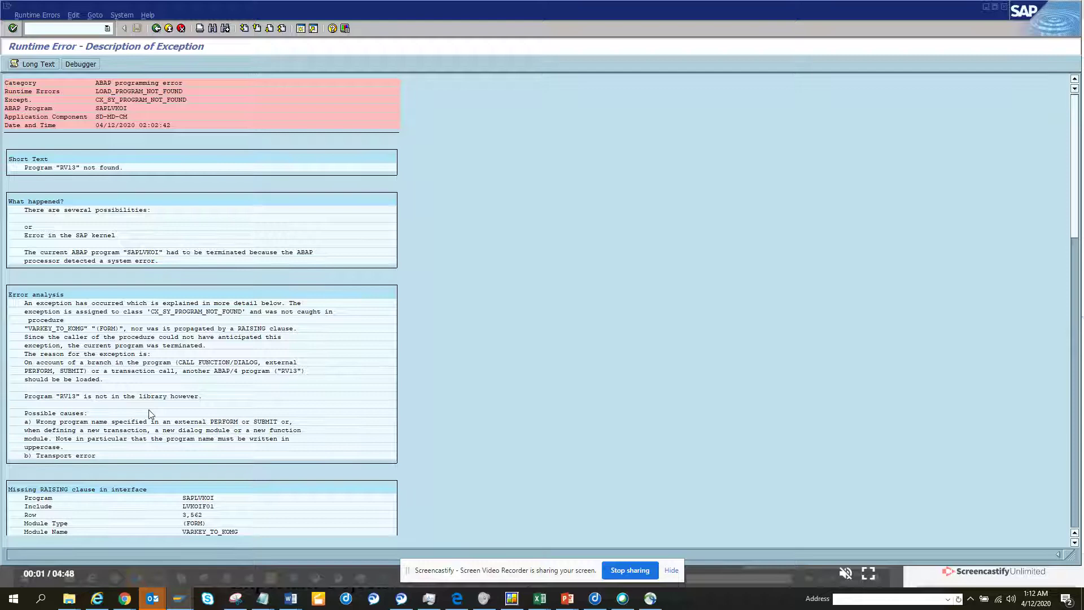
Scroll through the RV13 program-not-found runtime error, then go back to SAP Easy Access
scroll(179, 186, down, 15)
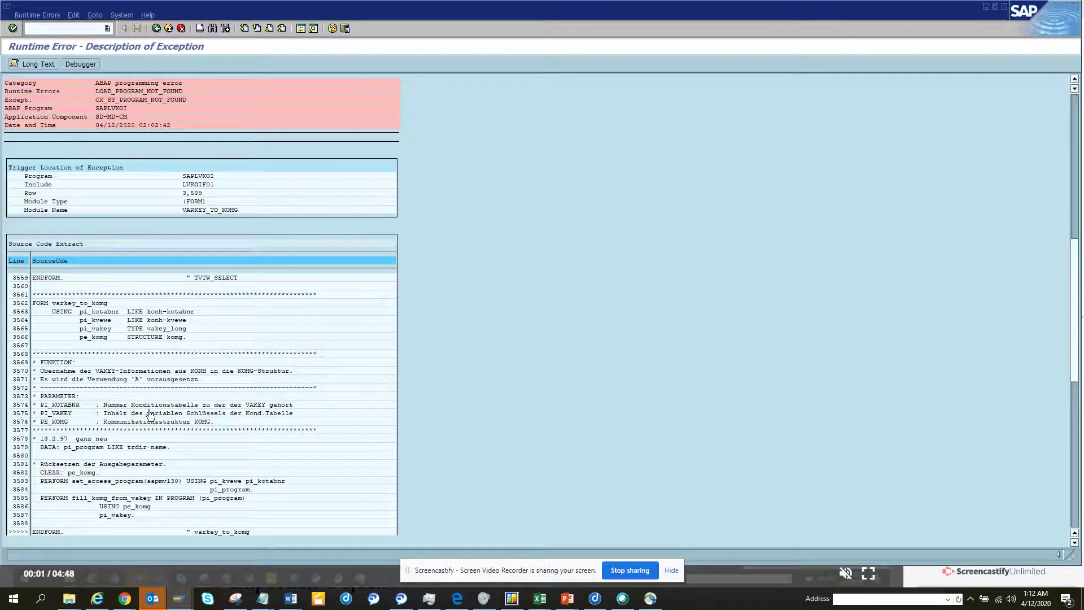
click(158, 29)
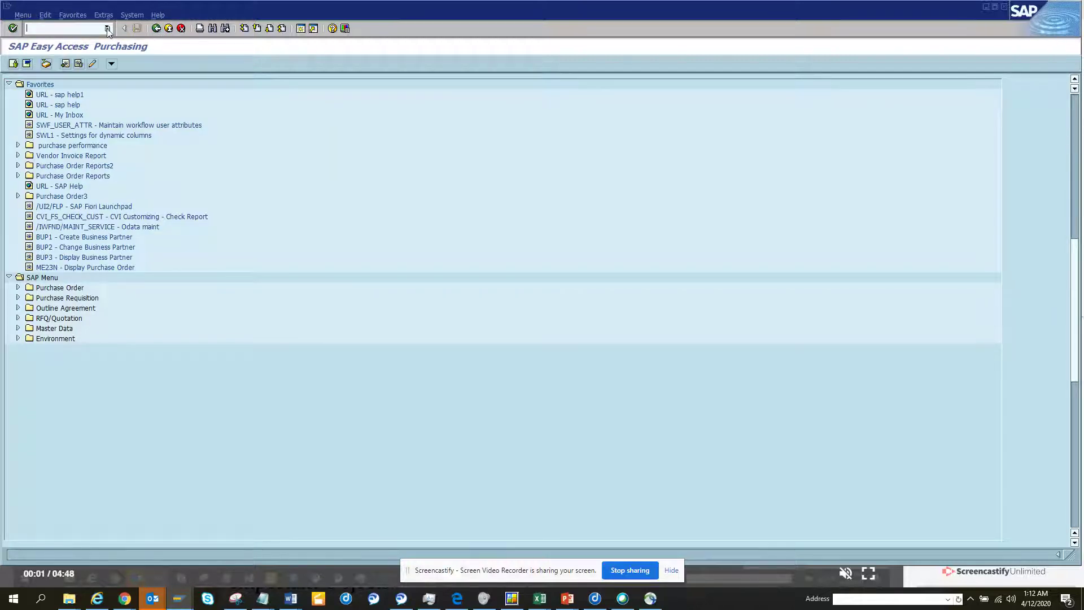
Reopen transaction bd20 from the recent transactions history
click(107, 28)
click(80, 36)
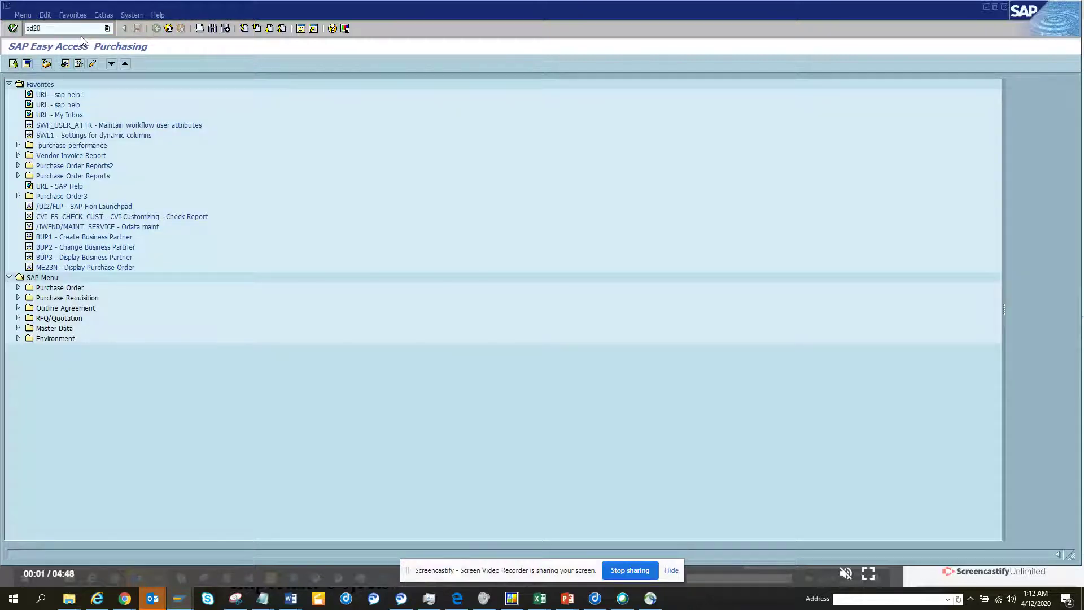
key(Return)
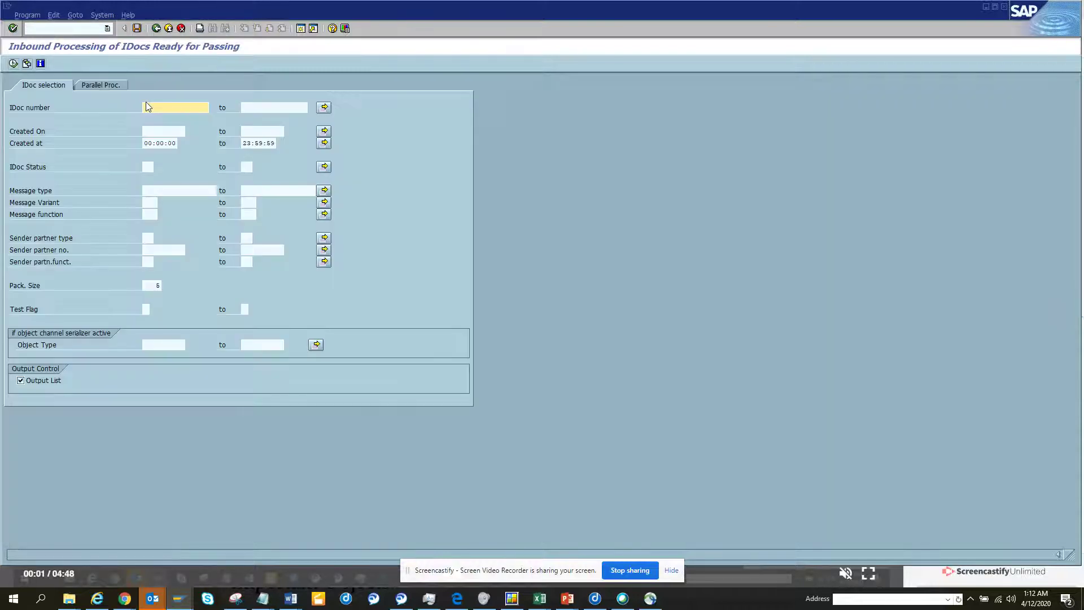
Set Created On from 03/01/2018 to 01/01/2019, picking January in the calendar and editing the year
click(165, 132)
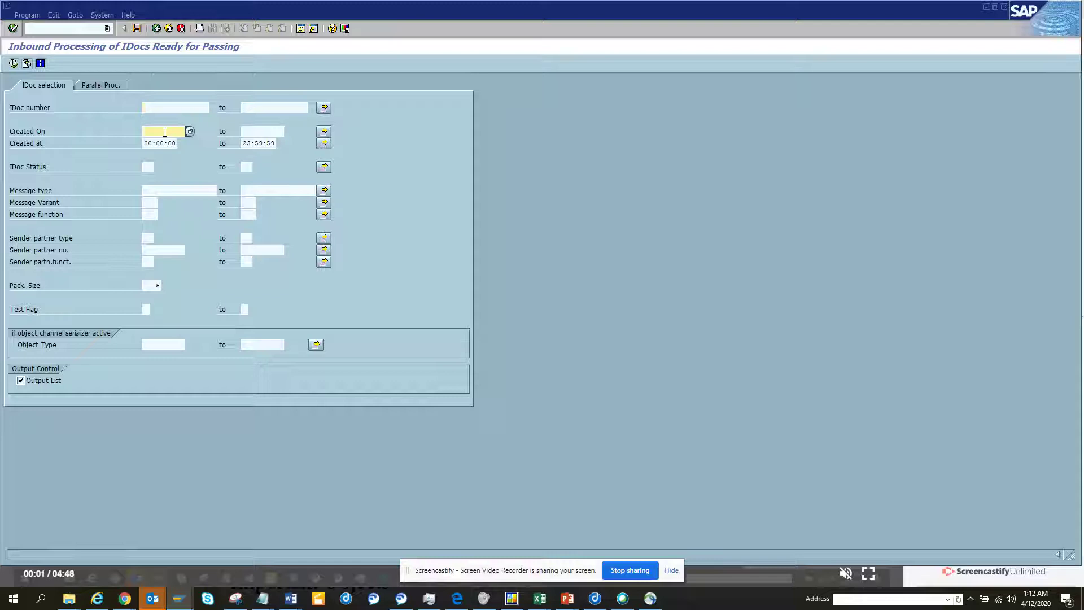
text(03/01/2018)
key(Tab)
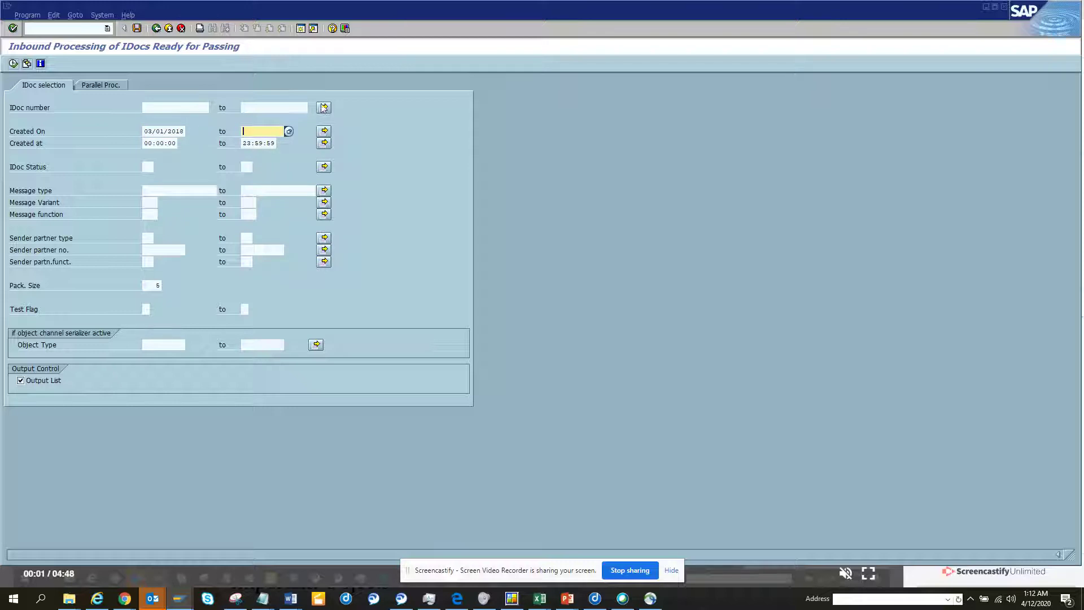
click(288, 131)
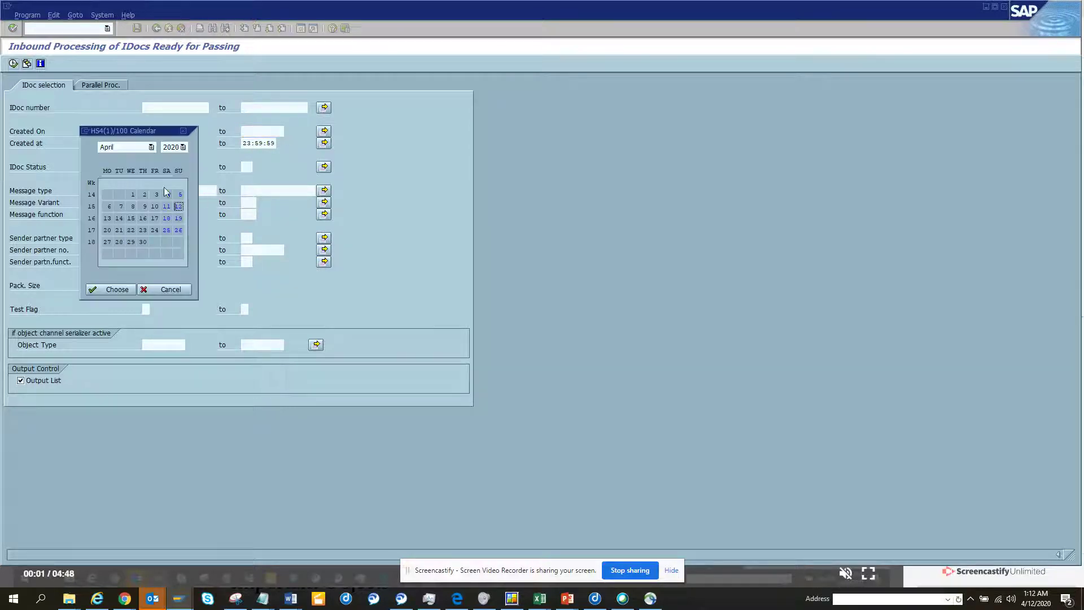
click(152, 147)
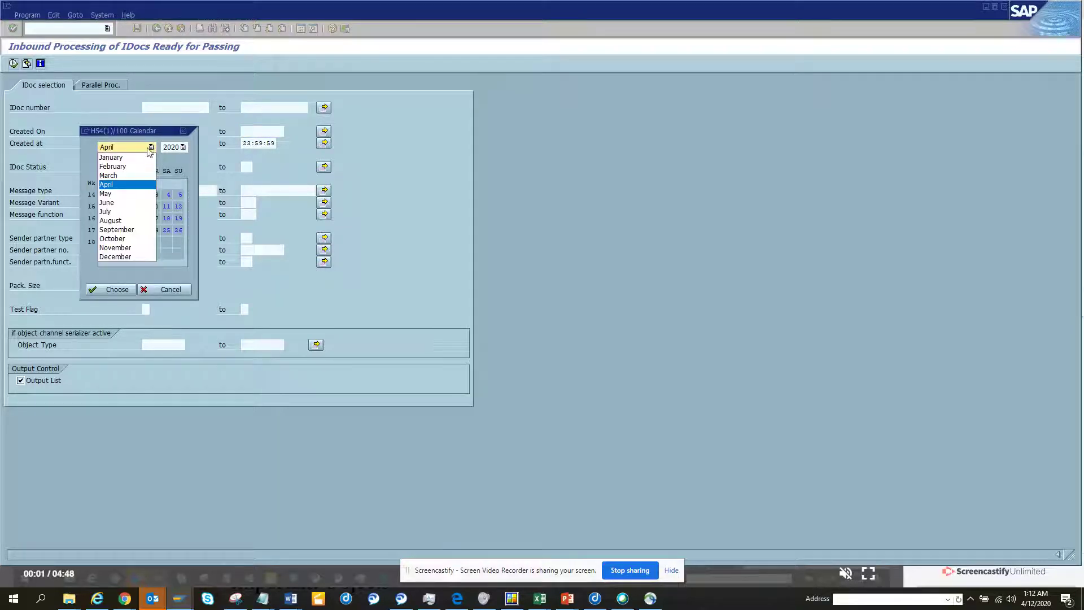
click(140, 158)
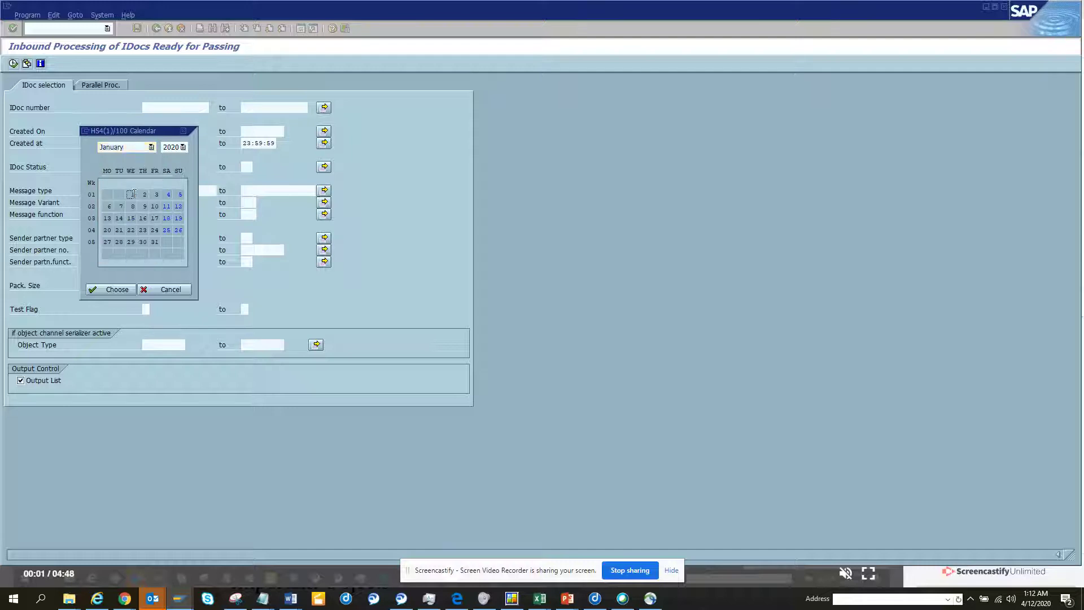
double_click(131, 194)
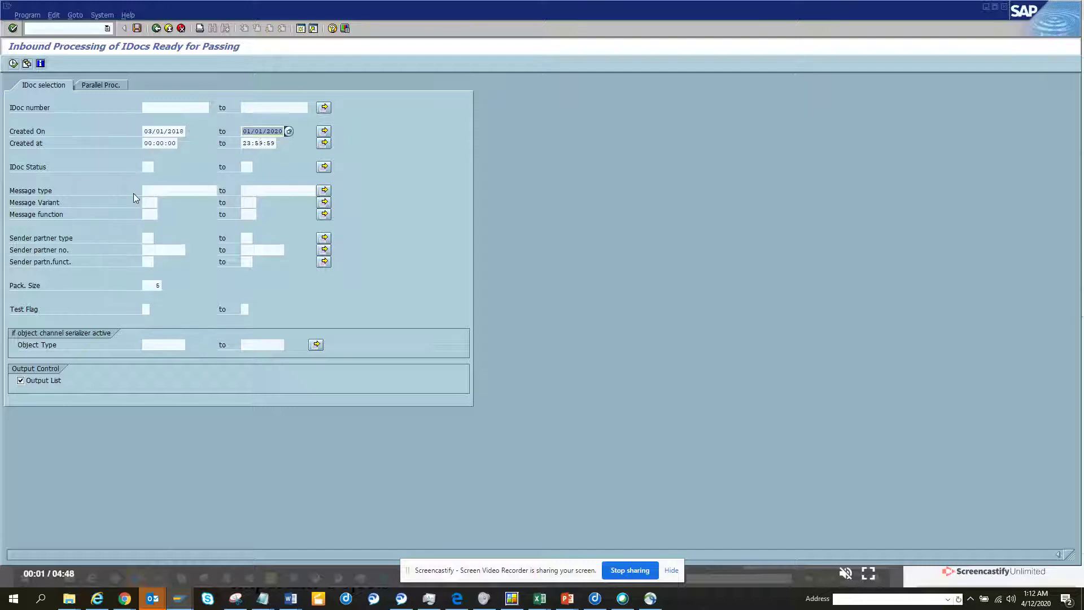
click(276, 134)
text(19)
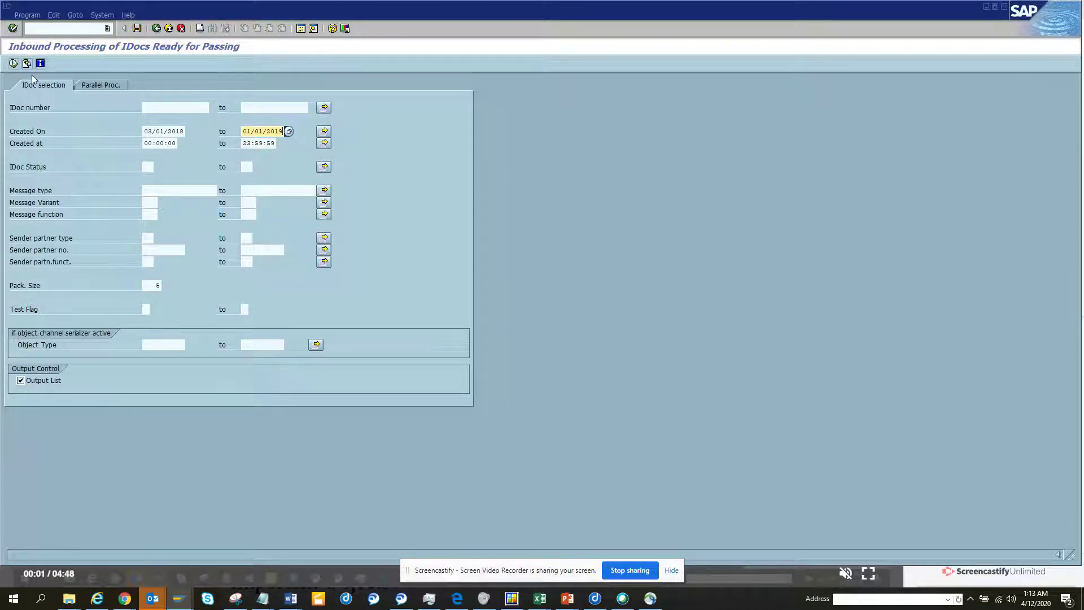
Run the selection, then add an IDoc Status selection option and rerun, dismissing each no-data message
click(13, 64)
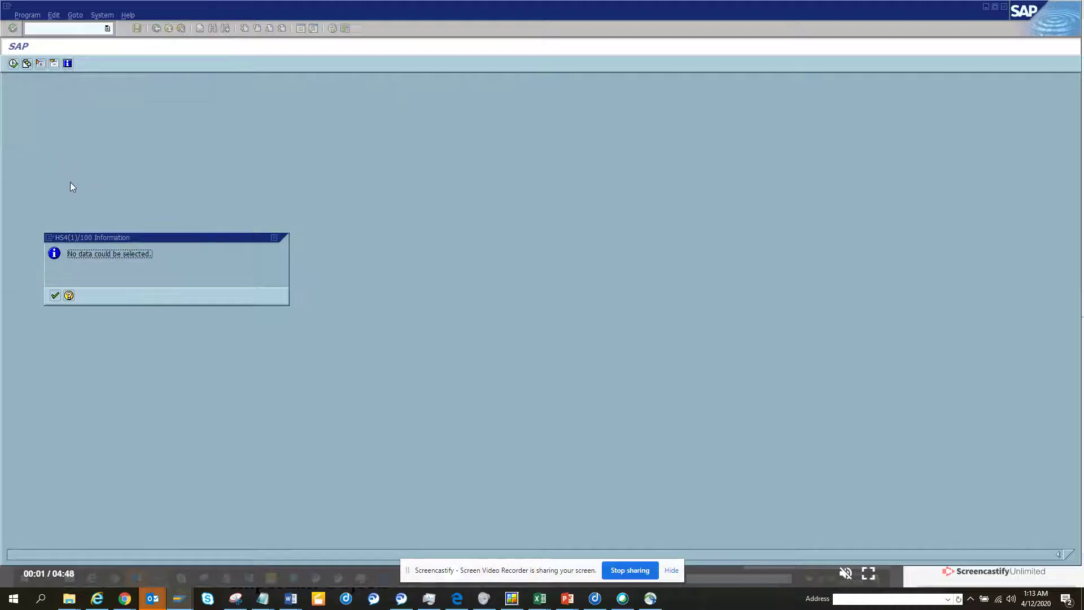
click(54, 295)
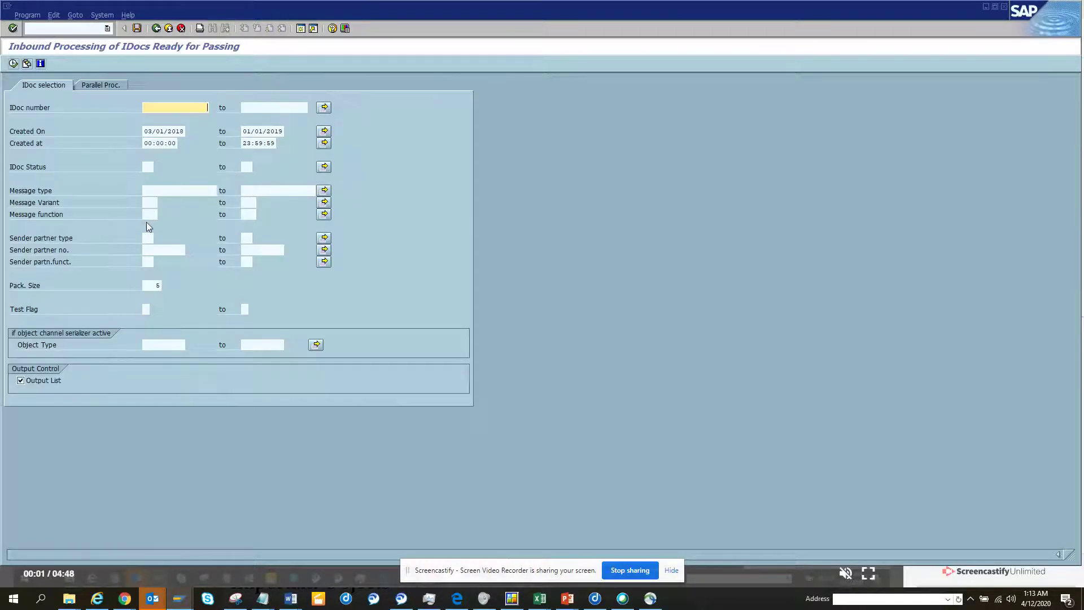
click(153, 166)
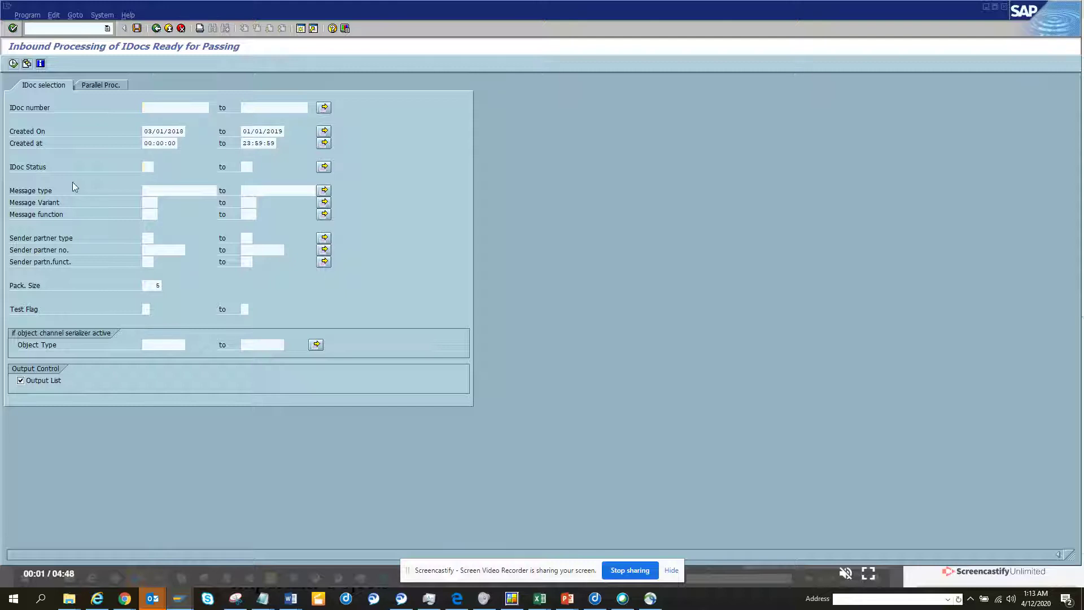
double_click(147, 167)
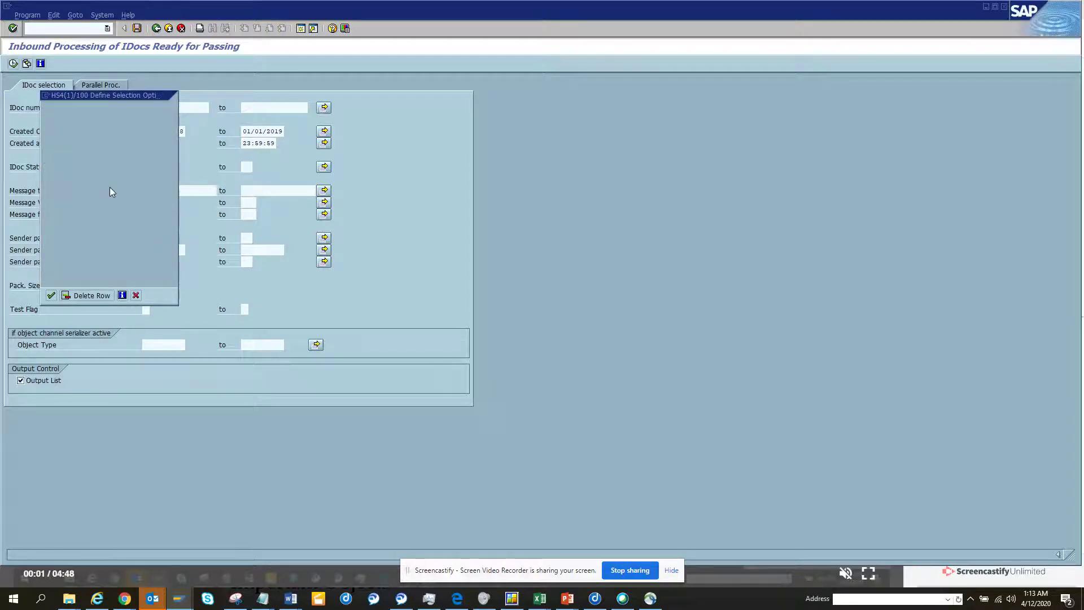
click(14, 63)
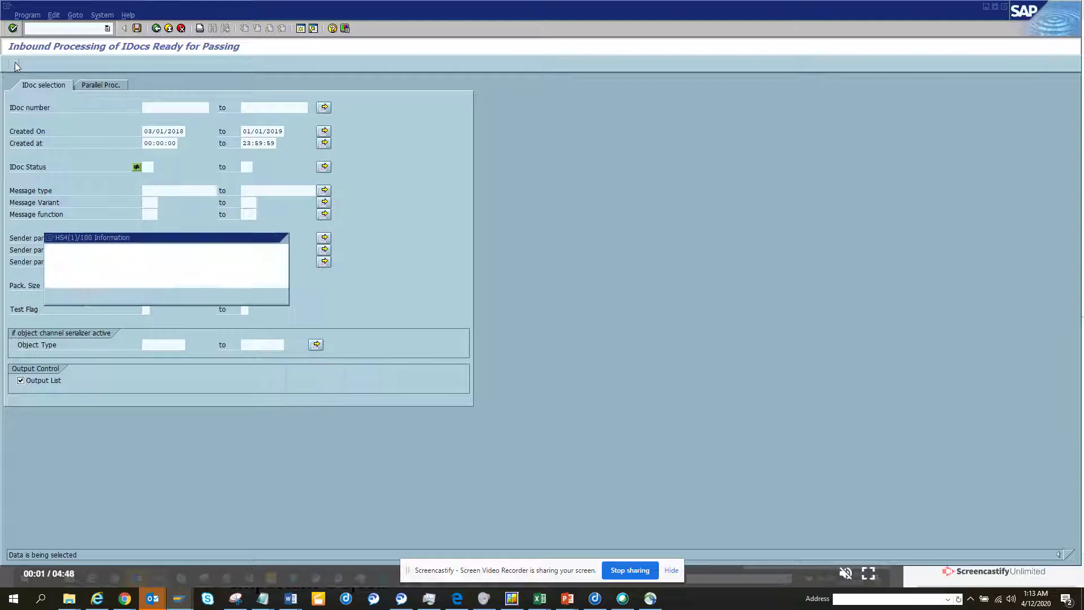
click(55, 295)
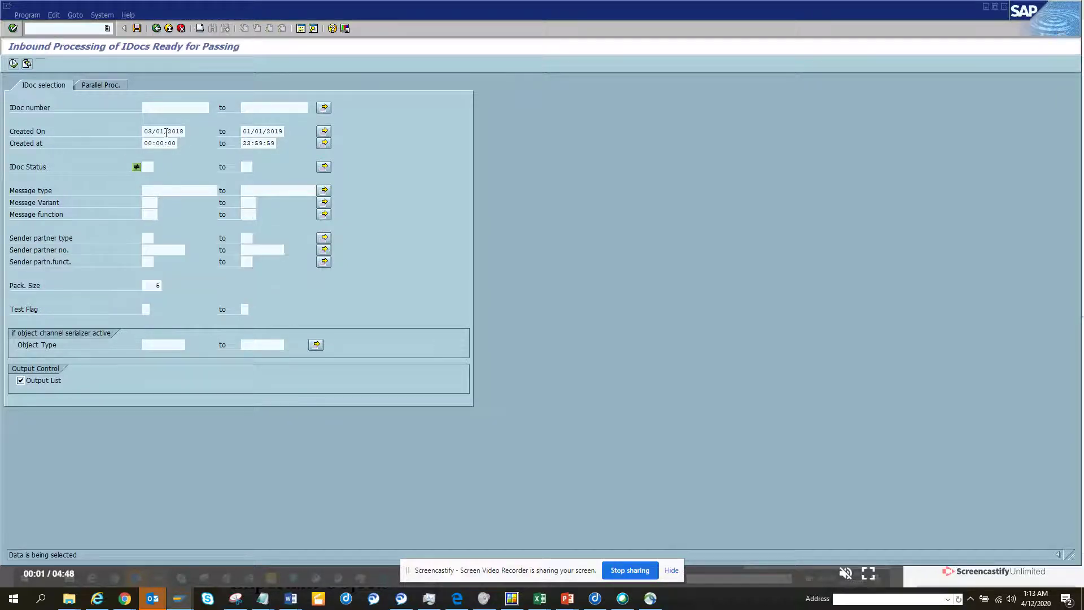
Move the Created On start back to 03/01/2017, then to 03/01/2011, rerunning the selection each time
click(185, 131)
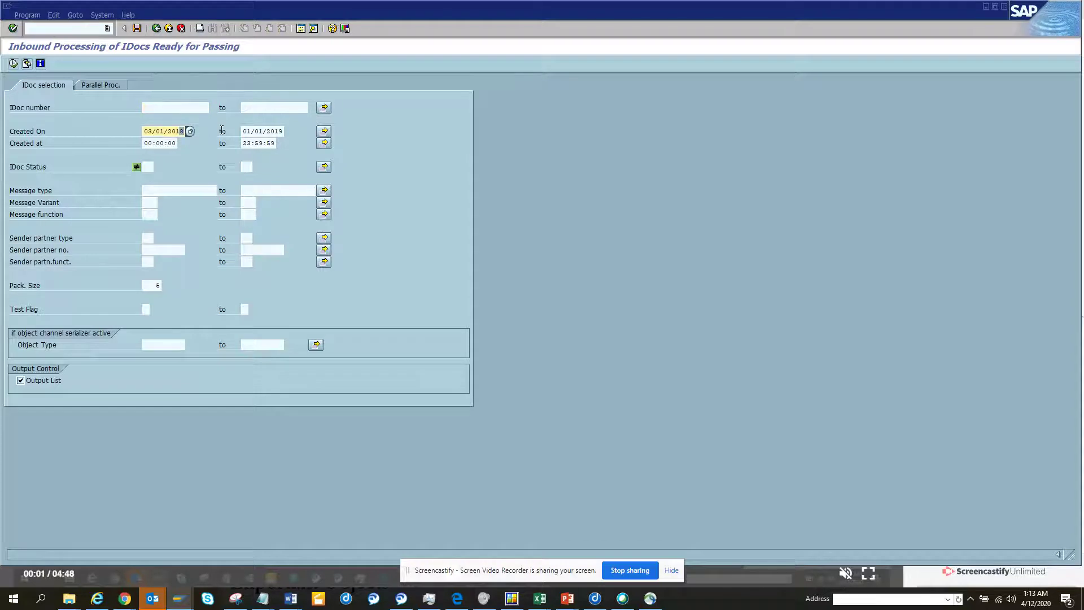
text(7)
click(13, 64)
click(55, 293)
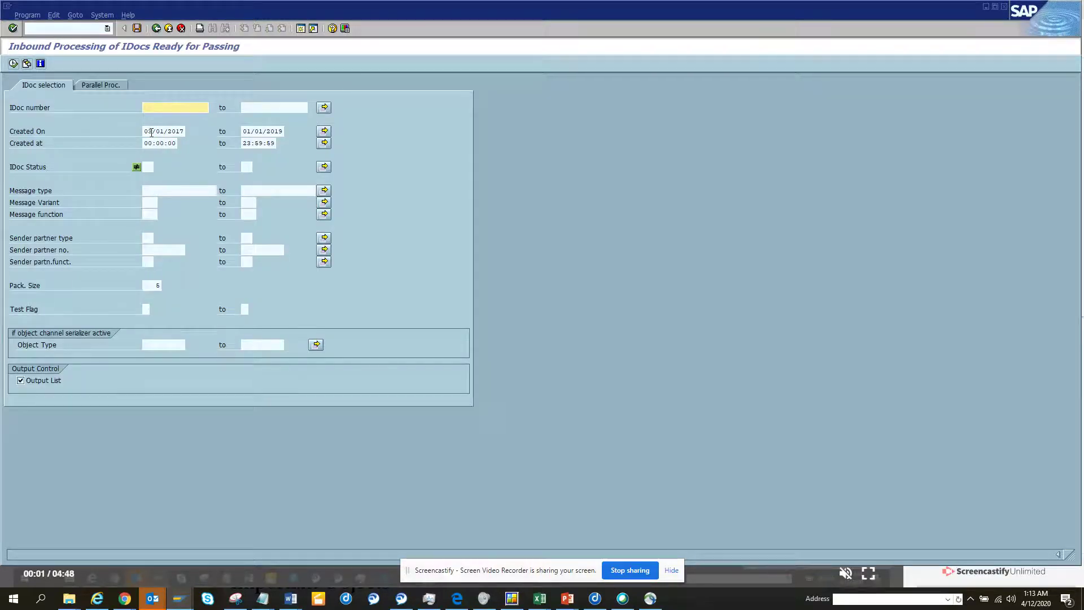
click(181, 132)
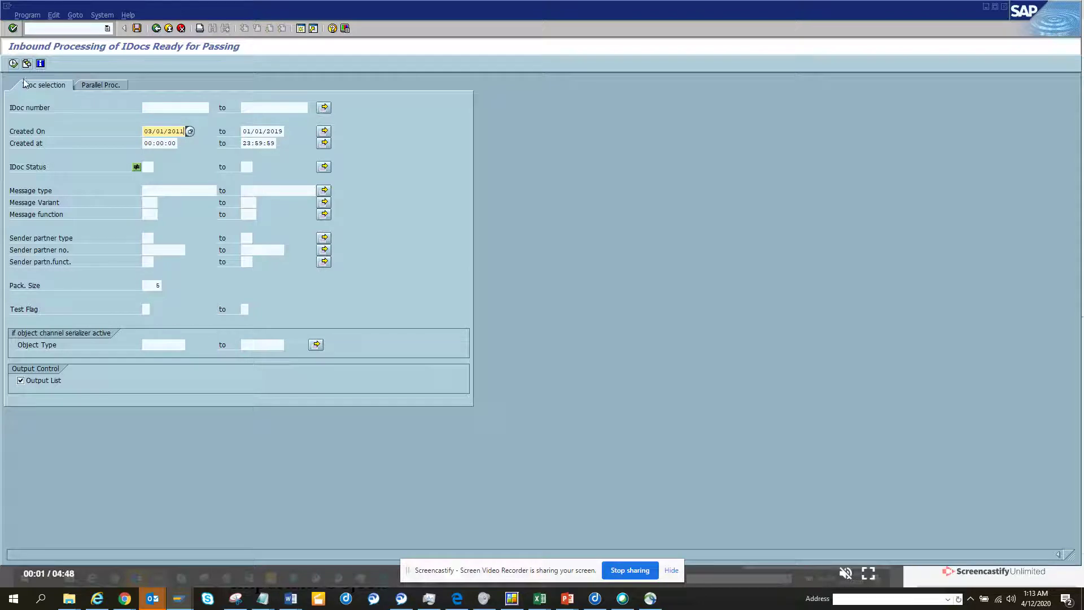
click(16, 63)
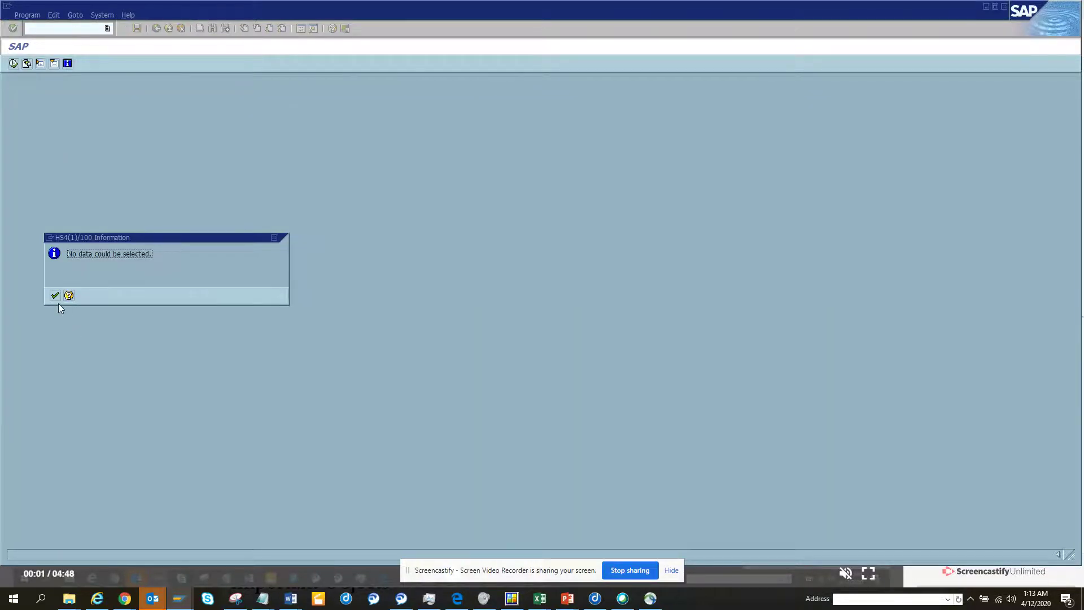
Dismiss the no-data message and read the program documentation, highlighting the status 64 and 66 IDoc passage
click(56, 297)
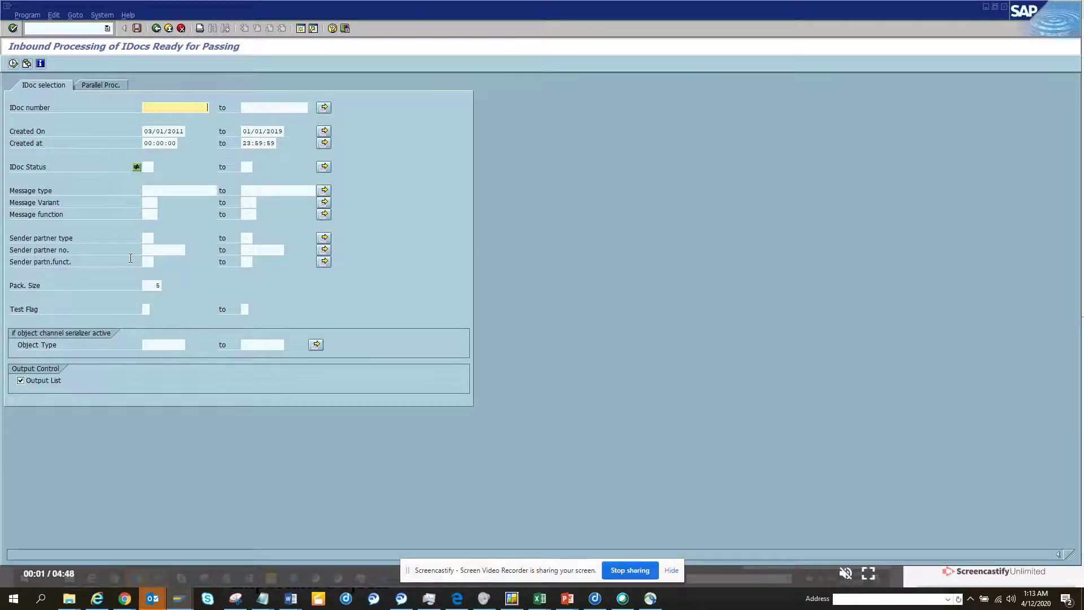
click(45, 66)
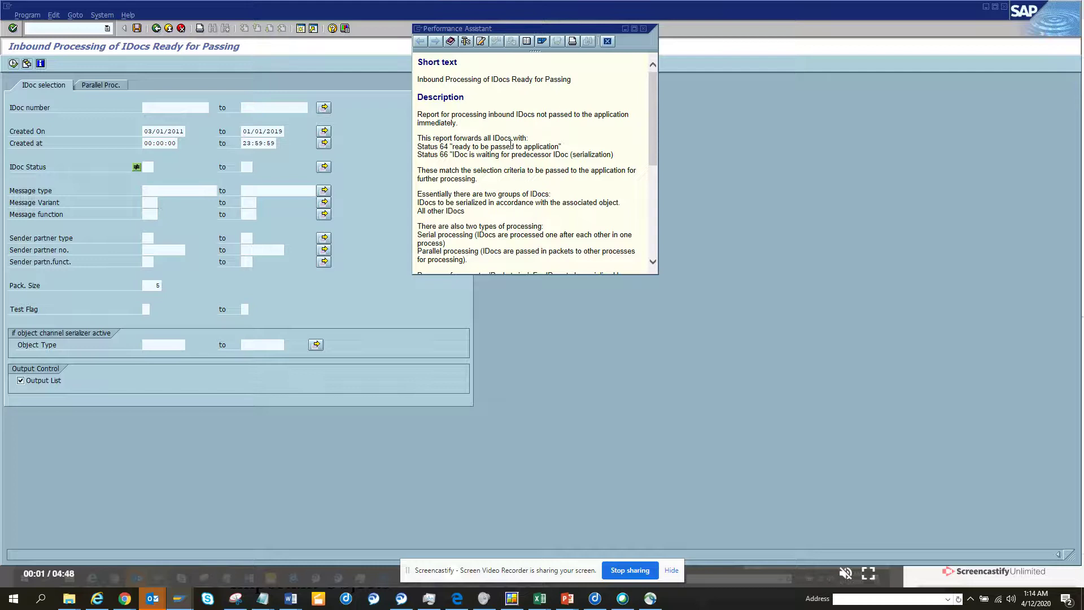
drag(493, 138, 554, 168)
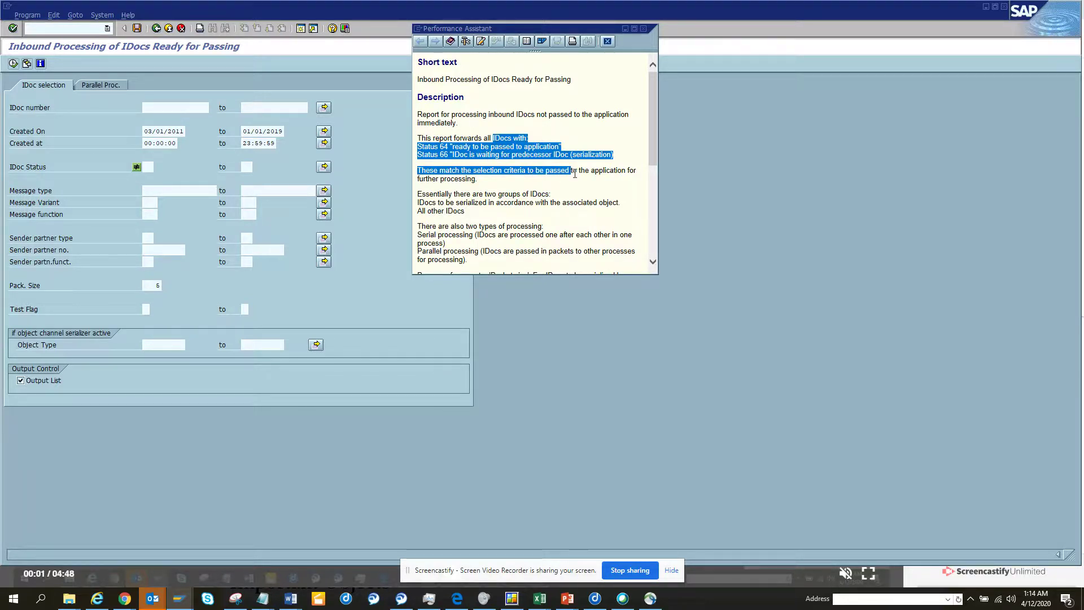
mouse_move(652, 123)
mouse_down()
mouse_move(657, 218)
mouse_move(655, 108)
mouse_up()
click(609, 44)
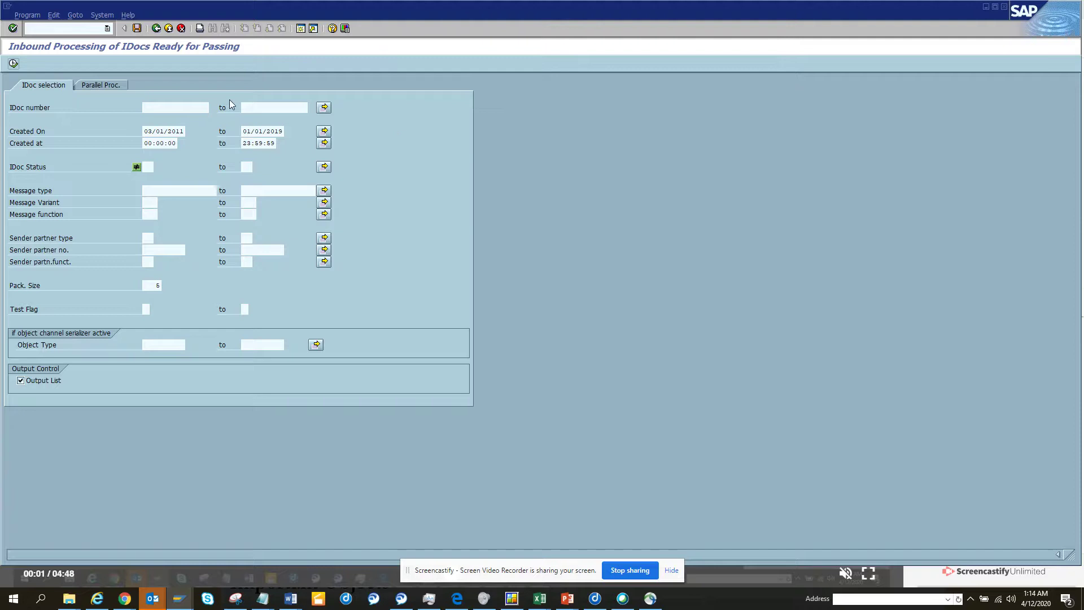
Show the dropdown list of recently used transaction codes
click(107, 28)
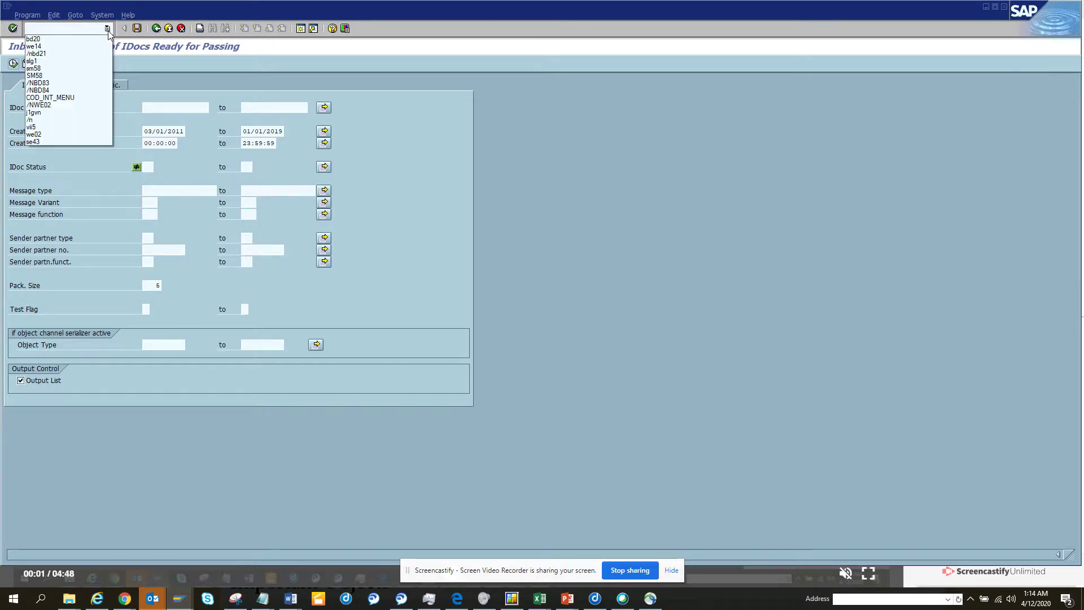